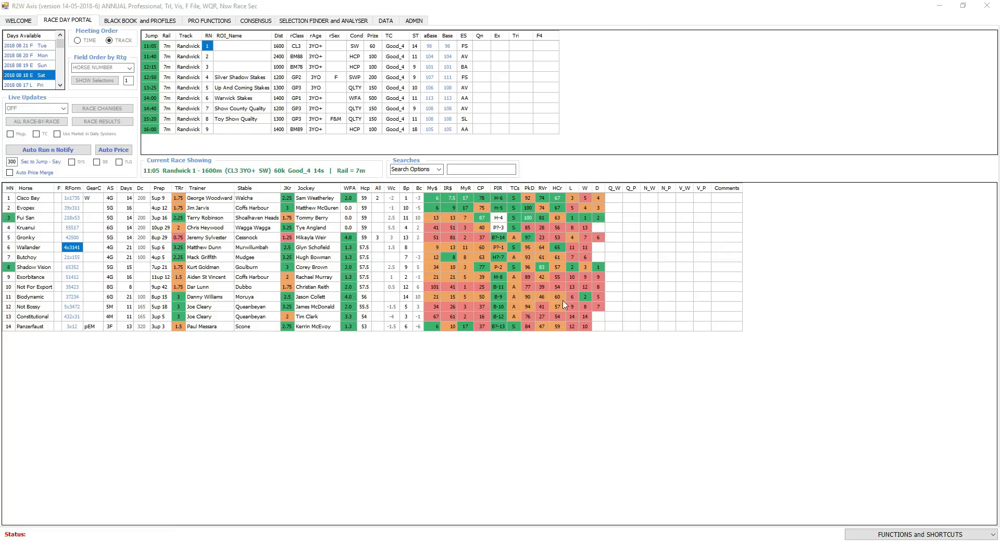
View the speed map for Randwick race 1, and check that race's bookmaker odds in a maximized DynamicOdds window
{"action": "double_click", "coordinate": [509, 237]}
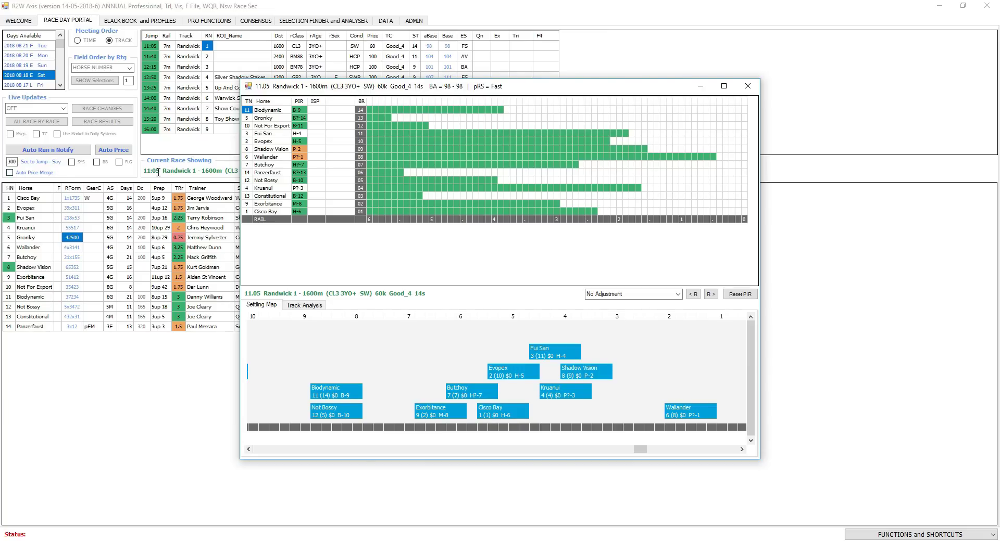
{"action": "left_click", "coordinate": [746, 87]}
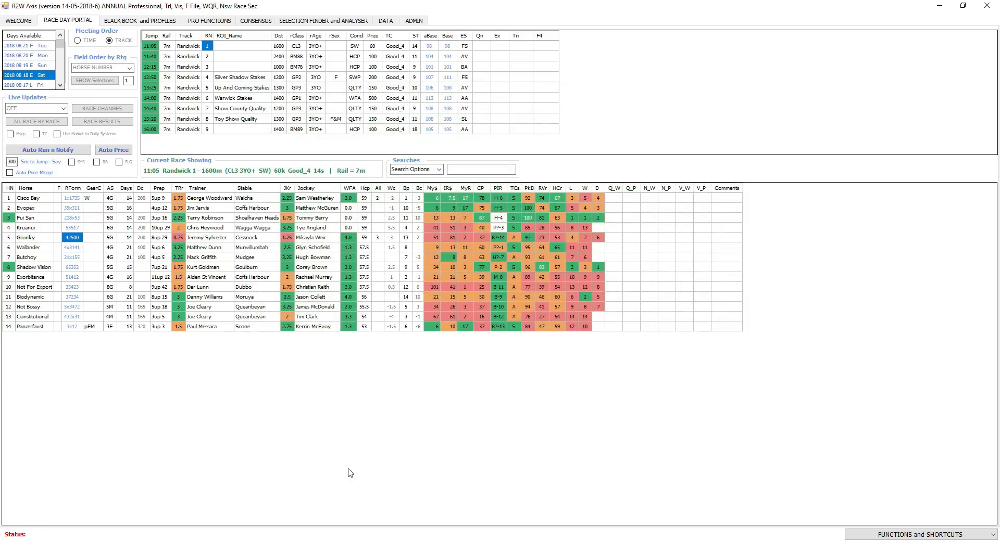
{"action": "key", "text": "alt+Tab"}
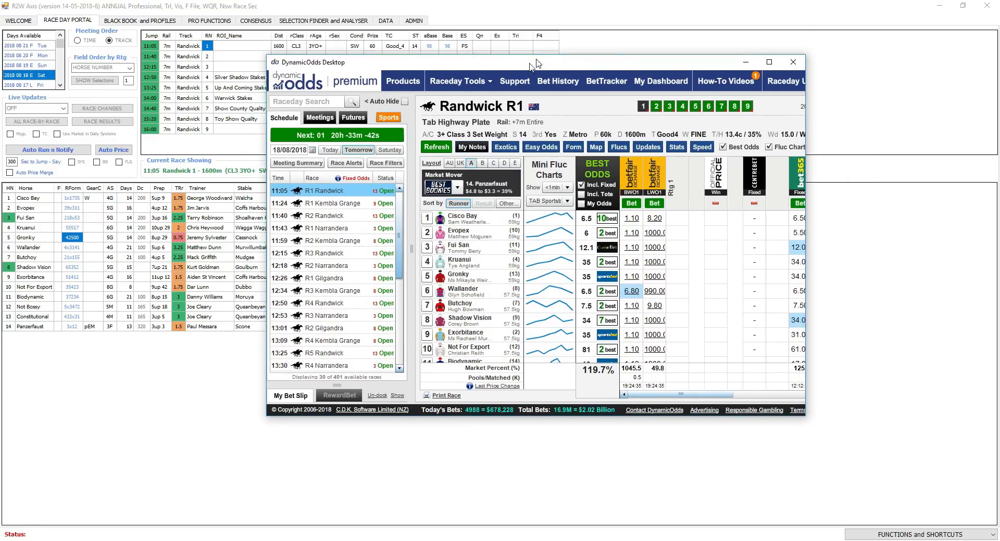
{"action": "left_click", "coordinate": [760, 68]}
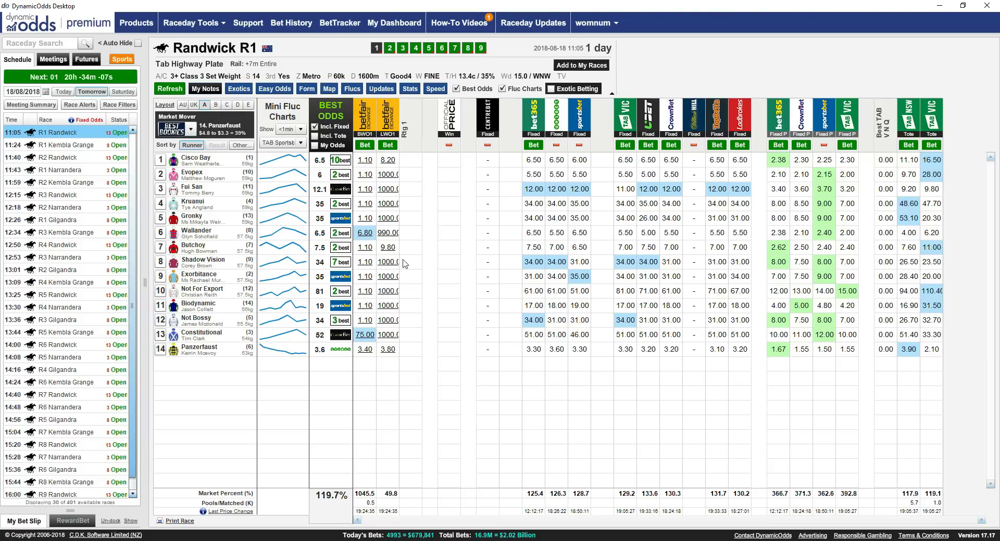
{"action": "mouse_move", "coordinate": [315, 538]}
{"action": "left_click", "coordinate": [295, 540]}
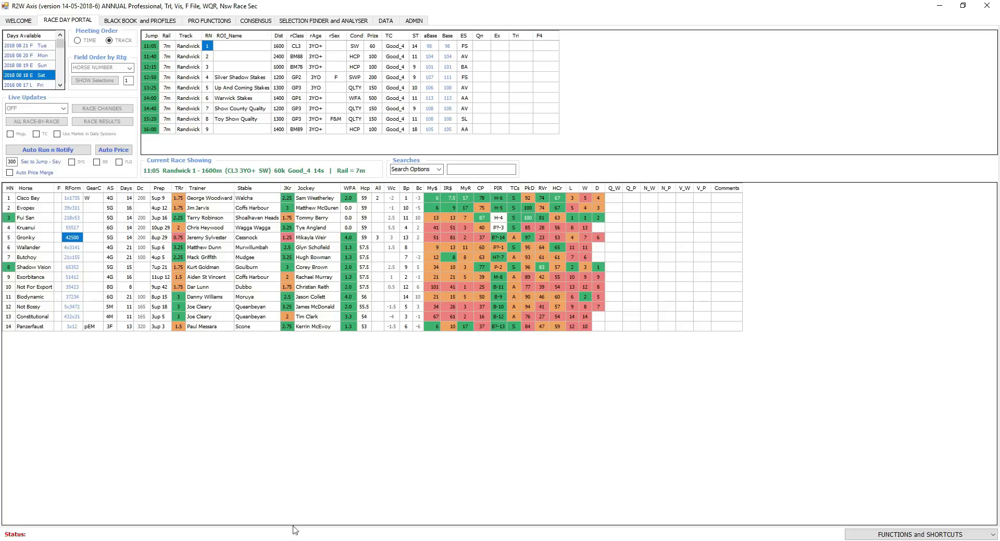
Switch through the form histories of Cisco Bay, Evopex and Wallander, and recheck the Randwick R1 odds in DynamicOdds
{"action": "left_click", "coordinate": [72, 199]}
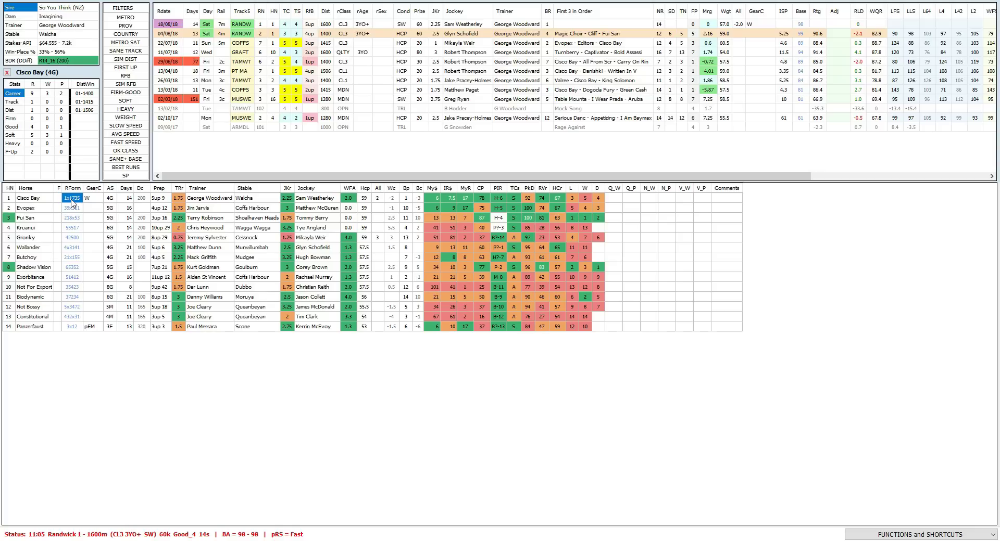
{"action": "left_click", "coordinate": [72, 210]}
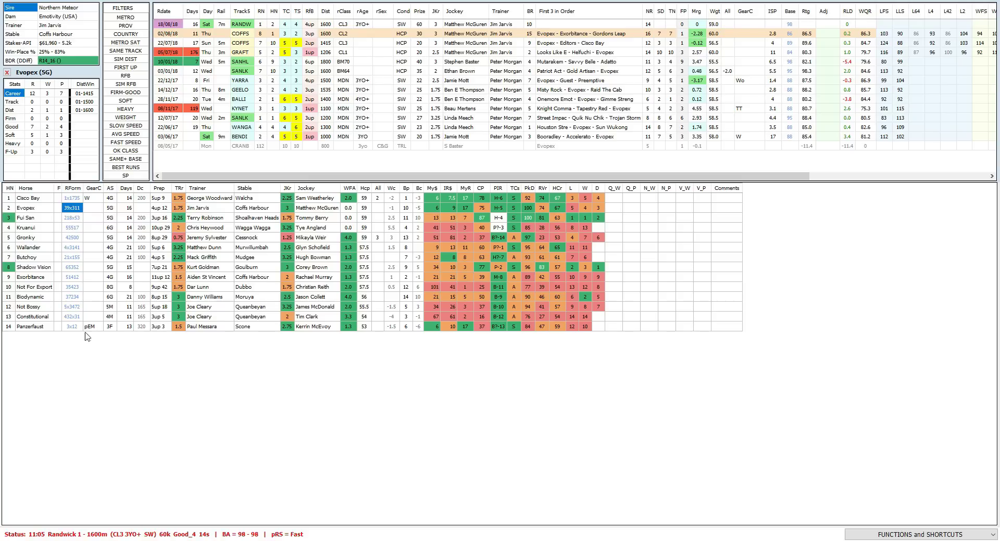
{"action": "left_click", "coordinate": [79, 249]}
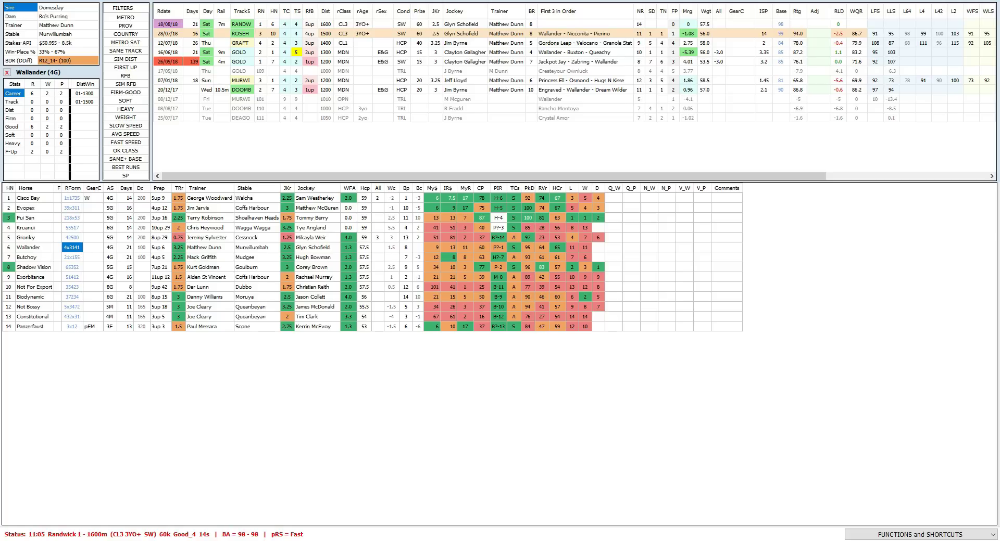
{"action": "key", "text": "alt+Tab"}
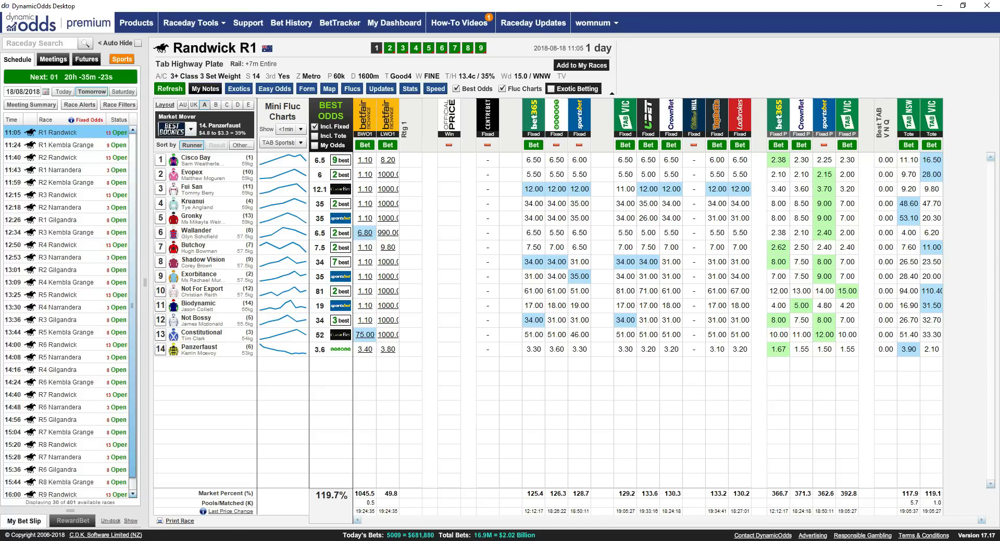
{"action": "left_click", "coordinate": [237, 484]}
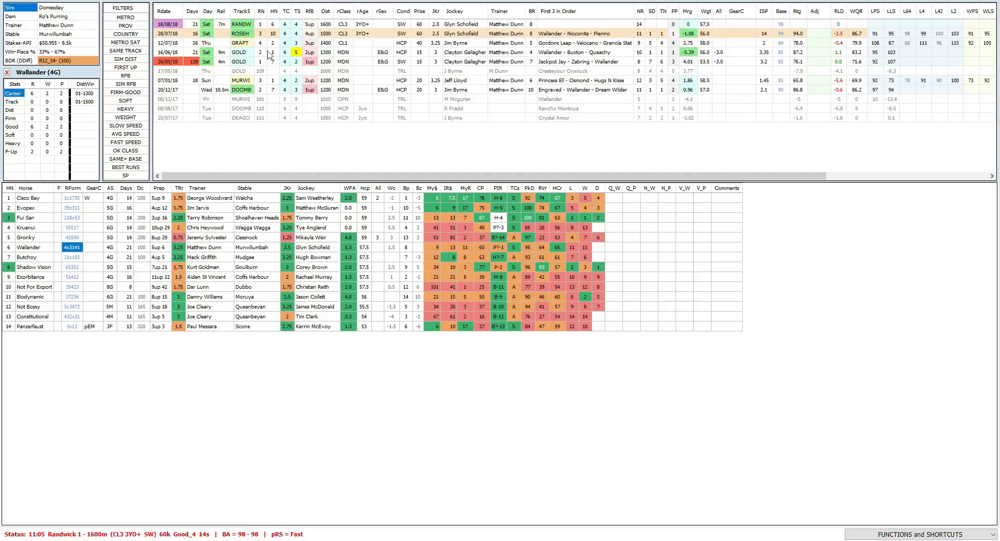
Load Randwick race 2, reviewing Just Shine's form history and the race's odds in DynamicOdds
{"action": "left_click", "coordinate": [206, 56]}
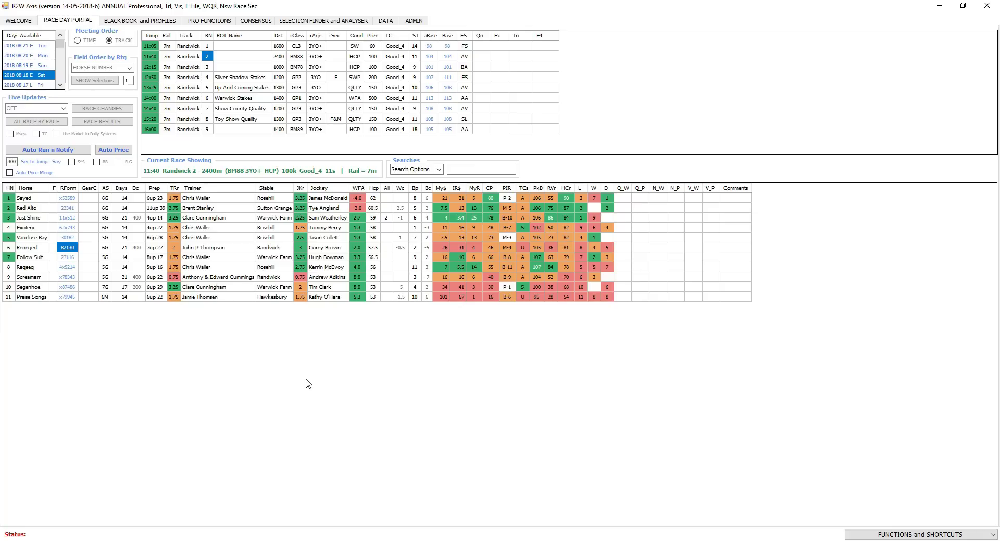
{"action": "left_click", "coordinate": [74, 219]}
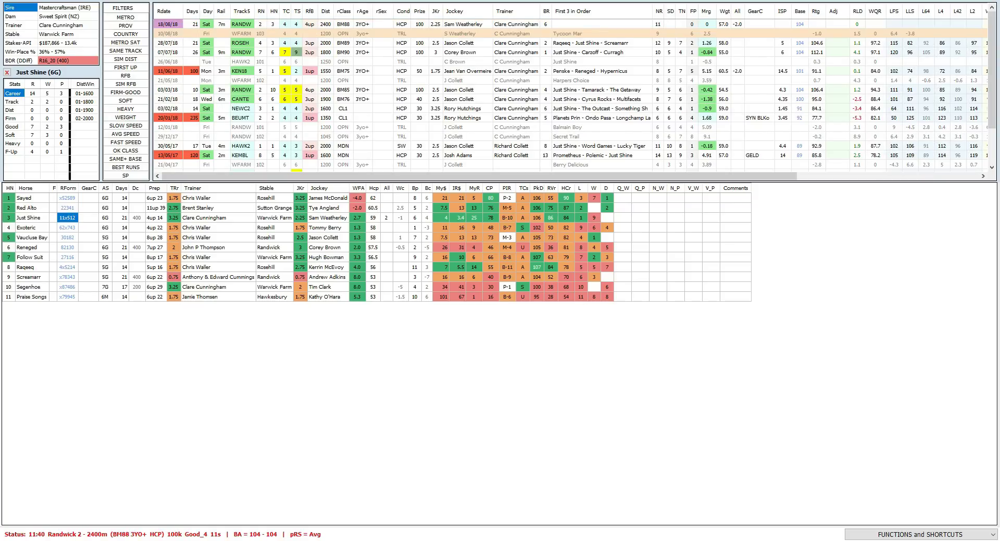
{"action": "key", "text": "Escape"}
{"action": "left_click", "coordinate": [390, 50]}
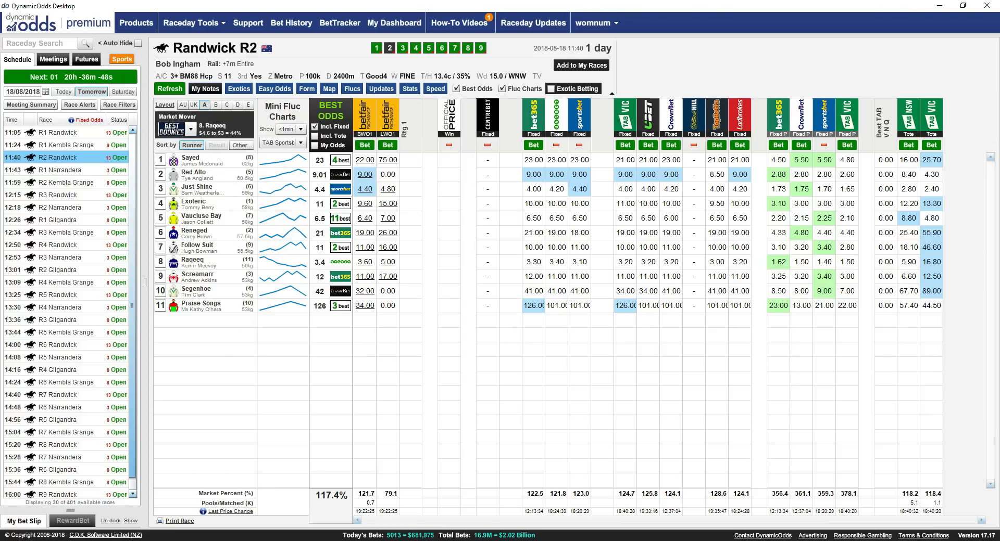
{"action": "left_click", "coordinate": [283, 486]}
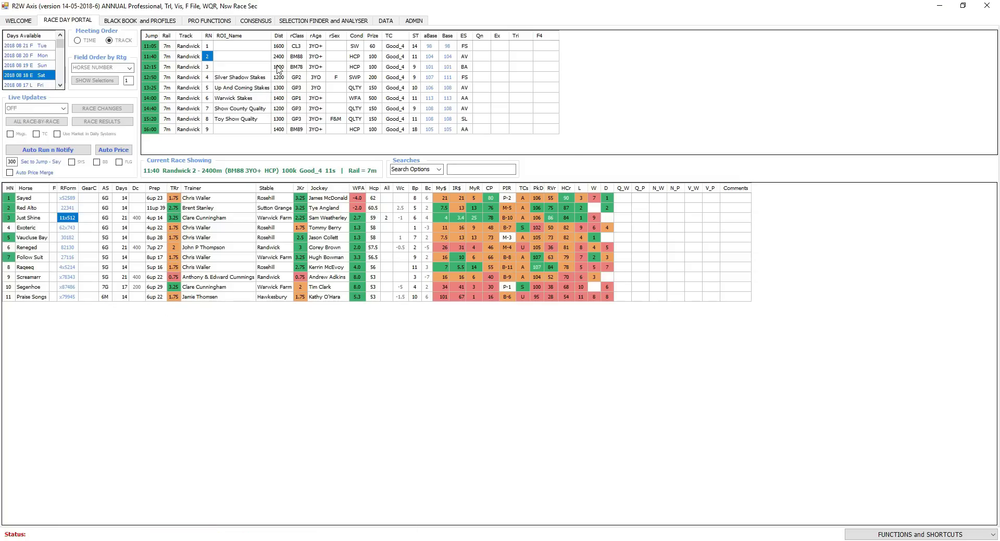
Load Randwick race 3 and examine its odds in DynamicOdds, including Almanzora's price fluctuations
{"action": "left_click", "coordinate": [211, 68]}
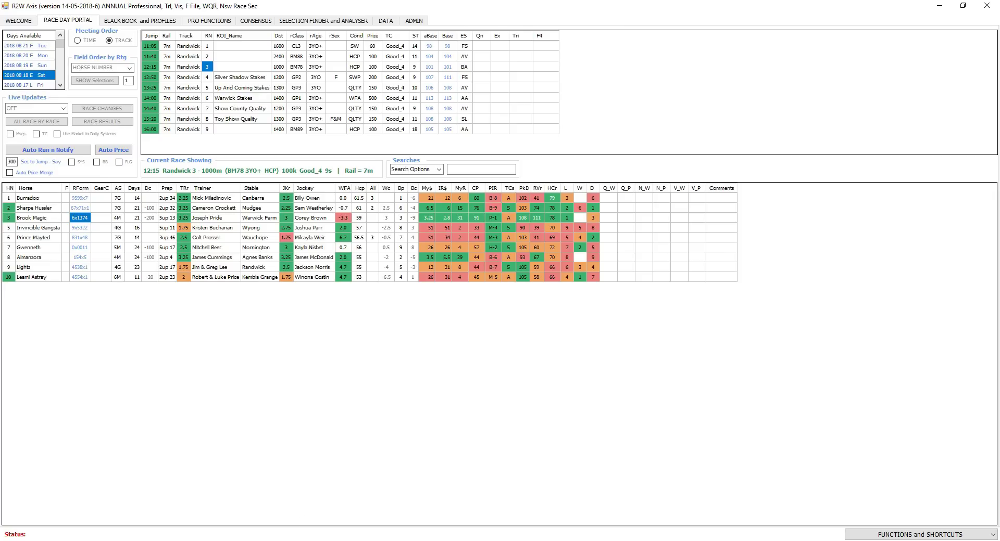
{"action": "key", "text": "alt+Tab"}
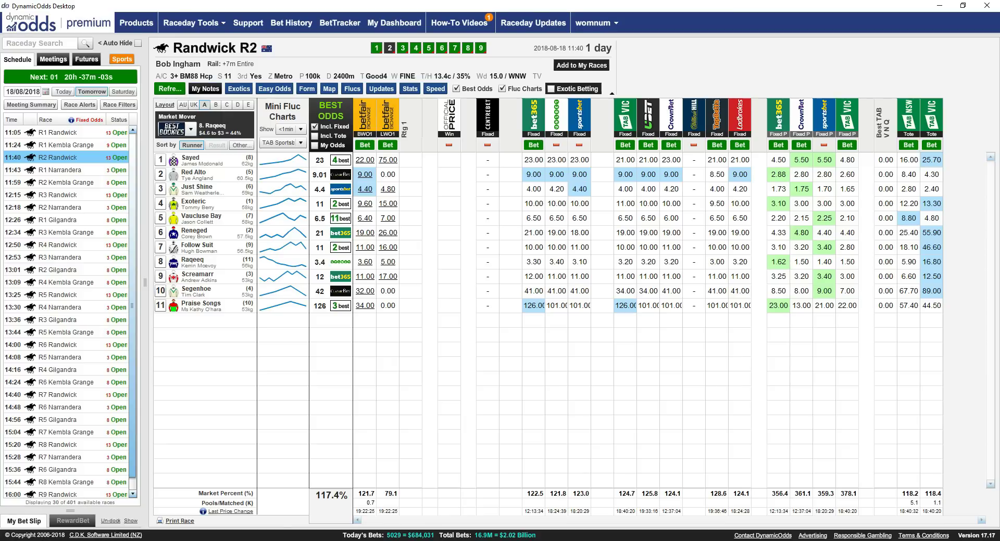
{"action": "left_click", "coordinate": [401, 49]}
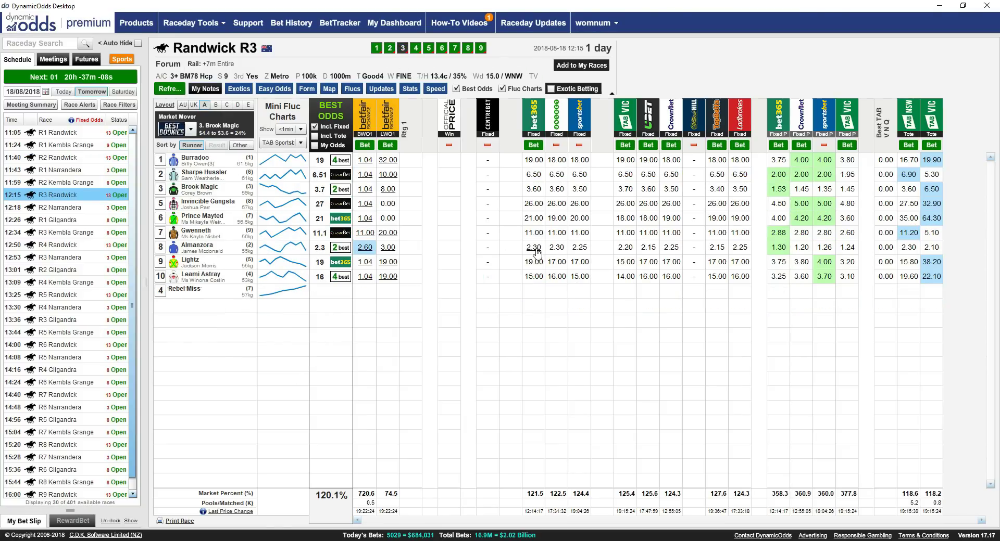
{"action": "mouse_move", "coordinate": [558, 250]}
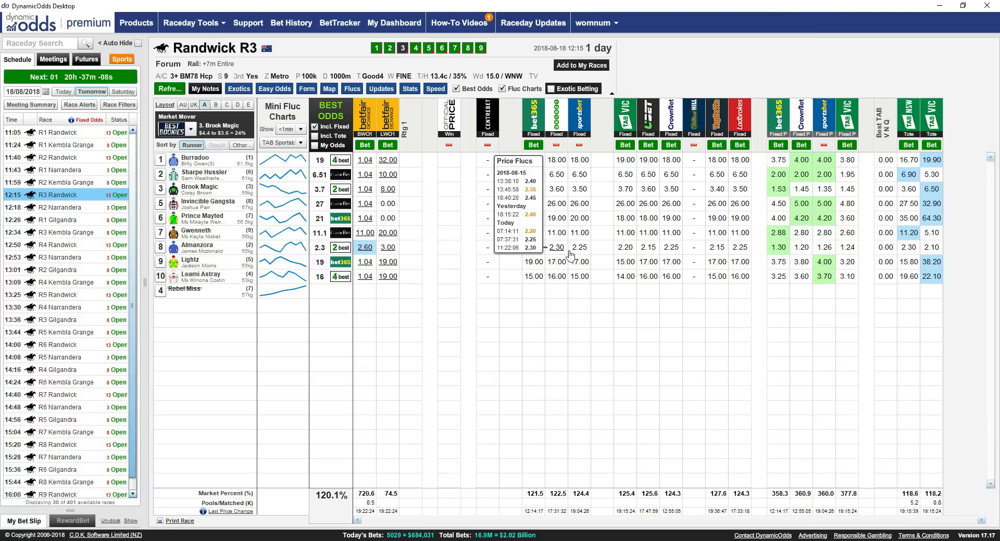
{"action": "mouse_move", "coordinate": [627, 249]}
Switch back to R2W Axis, view the Randwick 3 settling map, and read through Sharpe Hussler's form history
{"action": "key", "text": "alt+Tab"}
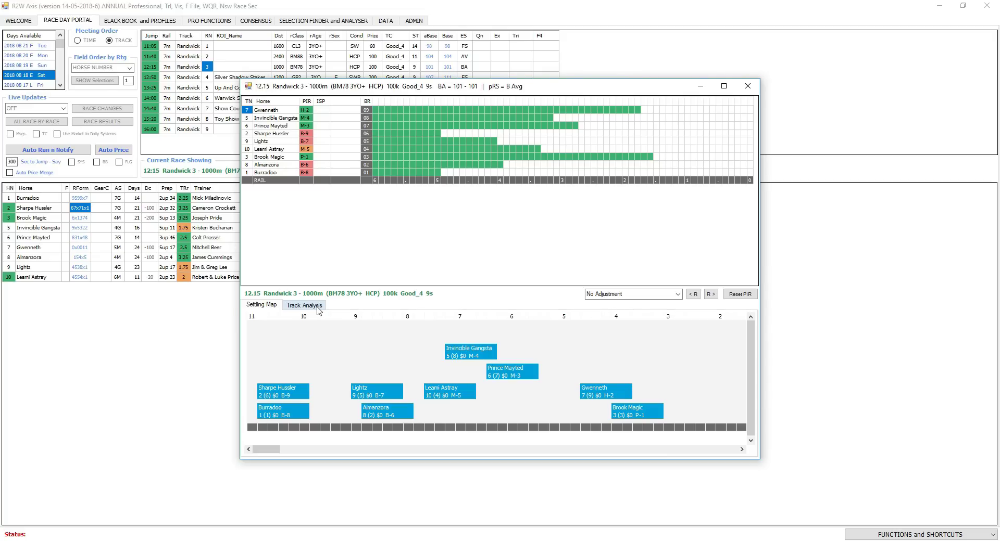
{"action": "left_click", "coordinate": [699, 86]}
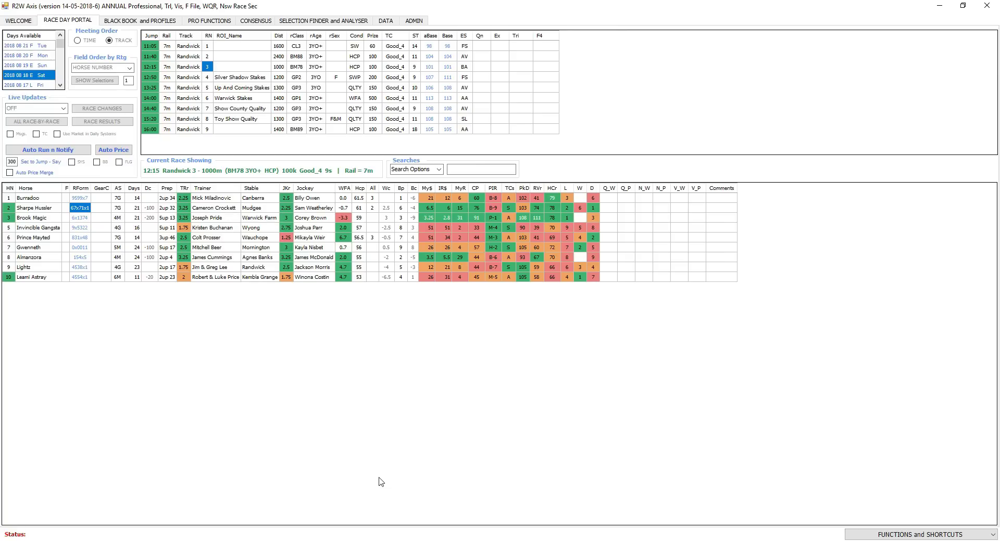
{"action": "left_click", "coordinate": [85, 209]}
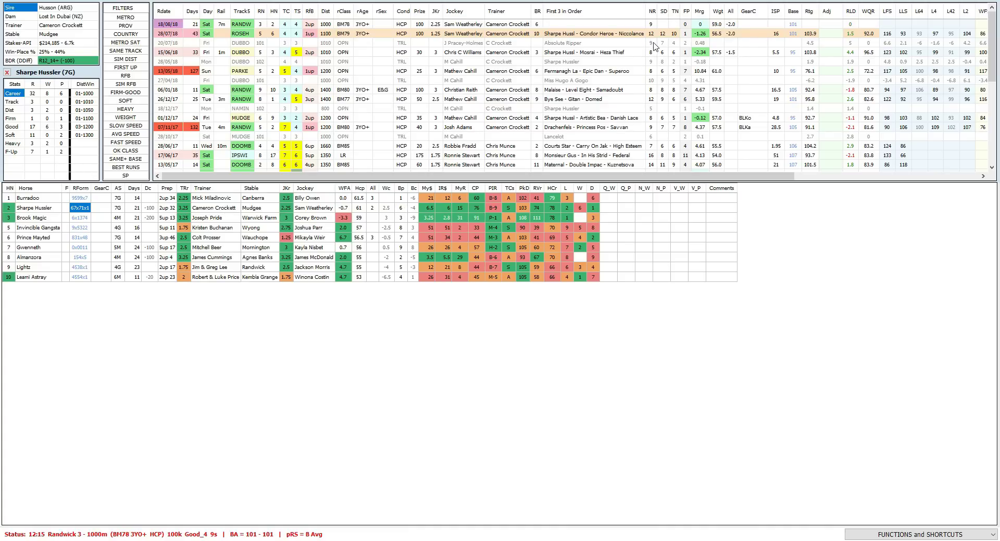
{"action": "scroll", "coordinate": [655, 56], "scroll_direction": "down", "scroll_amount": 4}
{"action": "scroll", "coordinate": [655, 55], "scroll_direction": "down", "scroll_amount": 2}
{"action": "scroll", "coordinate": [655, 55], "scroll_direction": "down", "scroll_amount": 2}
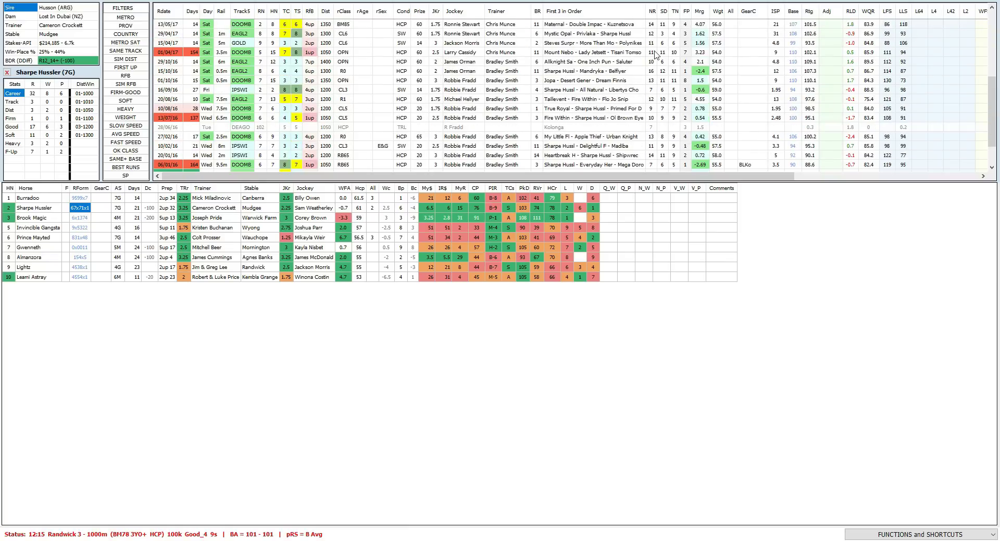
{"action": "scroll", "coordinate": [655, 55], "scroll_direction": "up", "scroll_amount": 8}
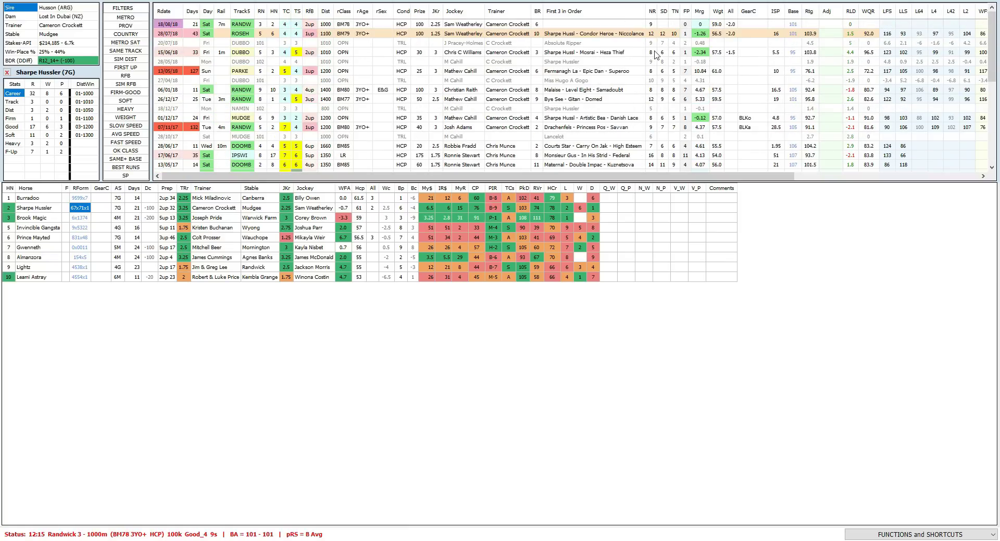
{"action": "scroll", "coordinate": [656, 55], "scroll_direction": "down", "scroll_amount": 4}
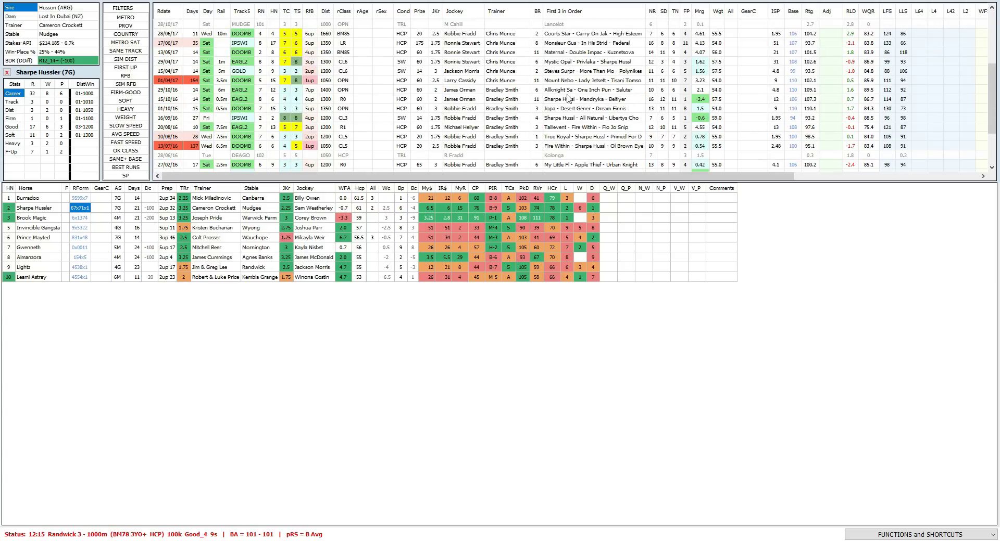
{"action": "scroll", "coordinate": [609, 99], "scroll_direction": "up", "scroll_amount": 4}
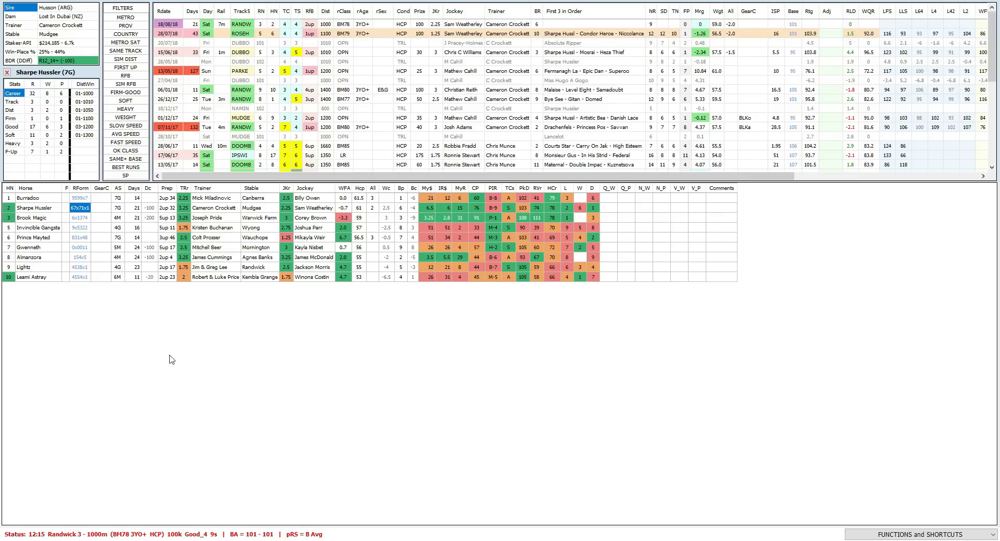
{"action": "key", "text": "Escape"}
Check the Randwick R4 odds in DynamicOdds and switch back to the main R2W Axis window
{"action": "key", "text": "alt+Tab"}
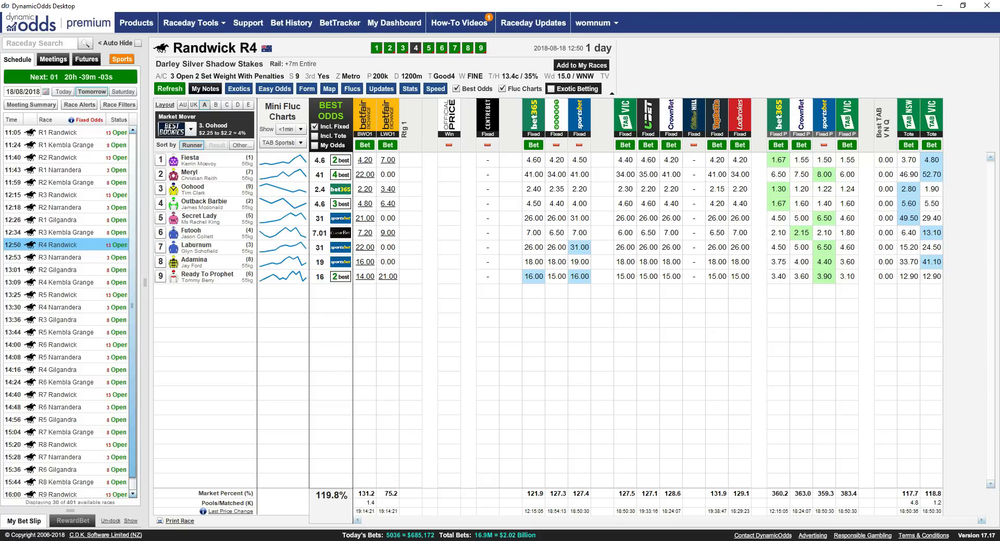
{"action": "left_click", "coordinate": [294, 540]}
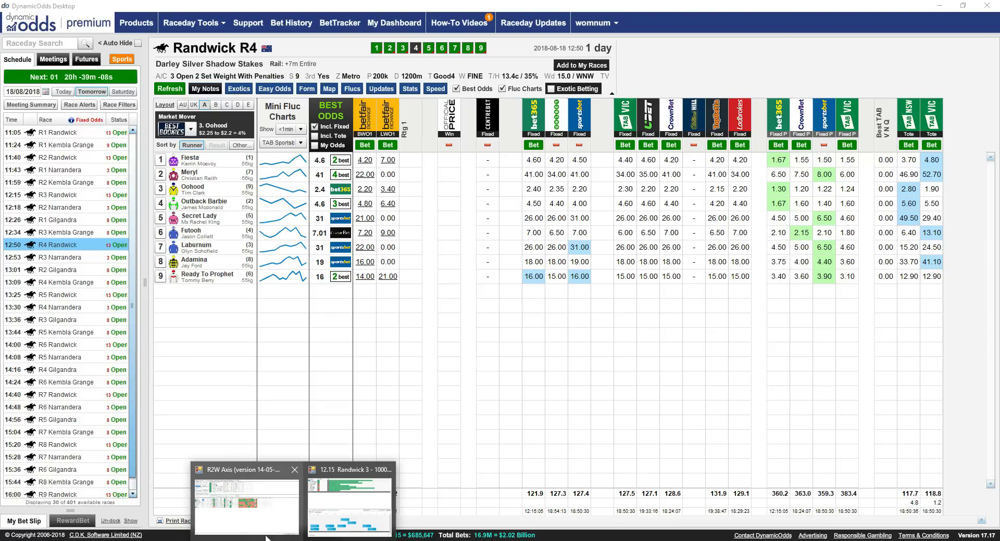
{"action": "left_click", "coordinate": [252, 528]}
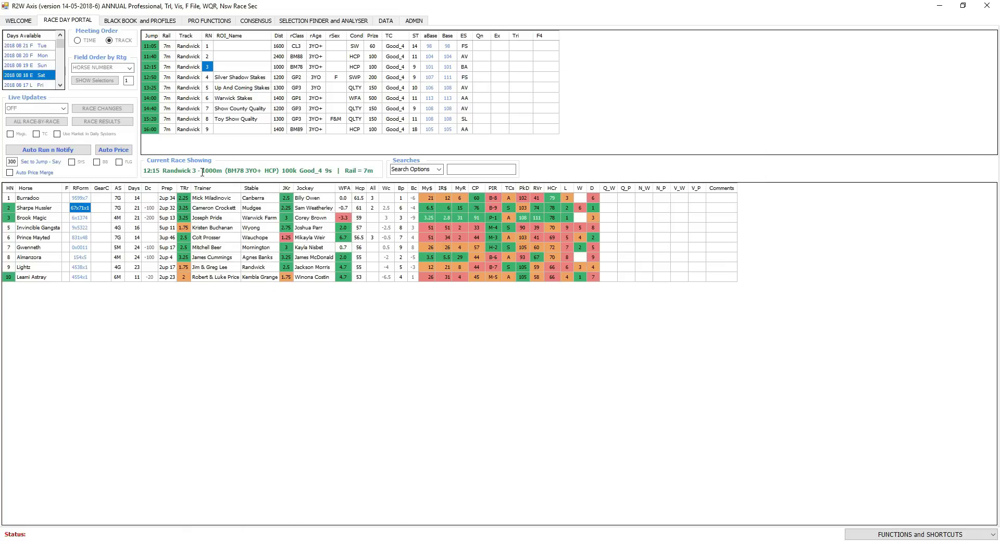
Load Randwick race 4, Silver Shadow Stakes, and view its speed map
{"action": "left_click", "coordinate": [206, 77]}
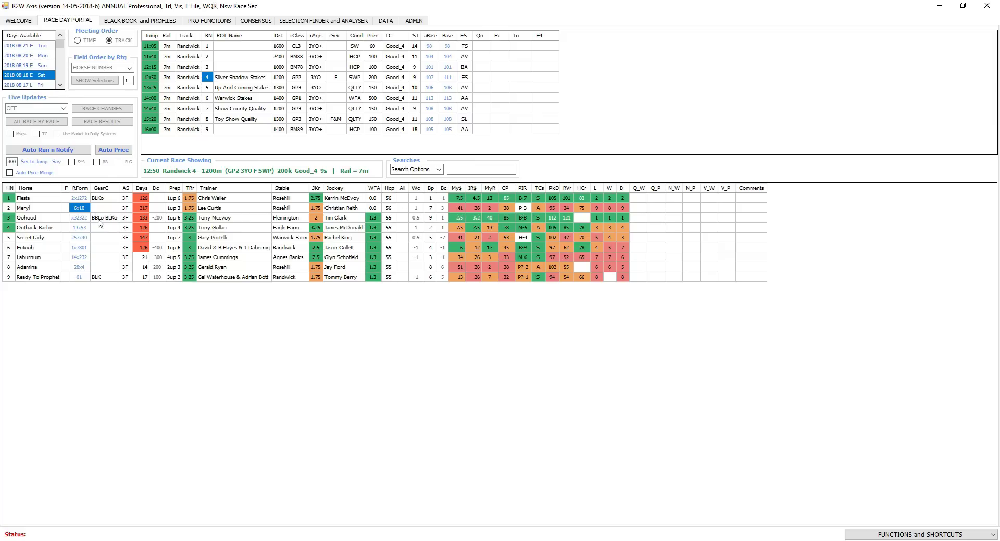
{"action": "key", "text": "Down"}
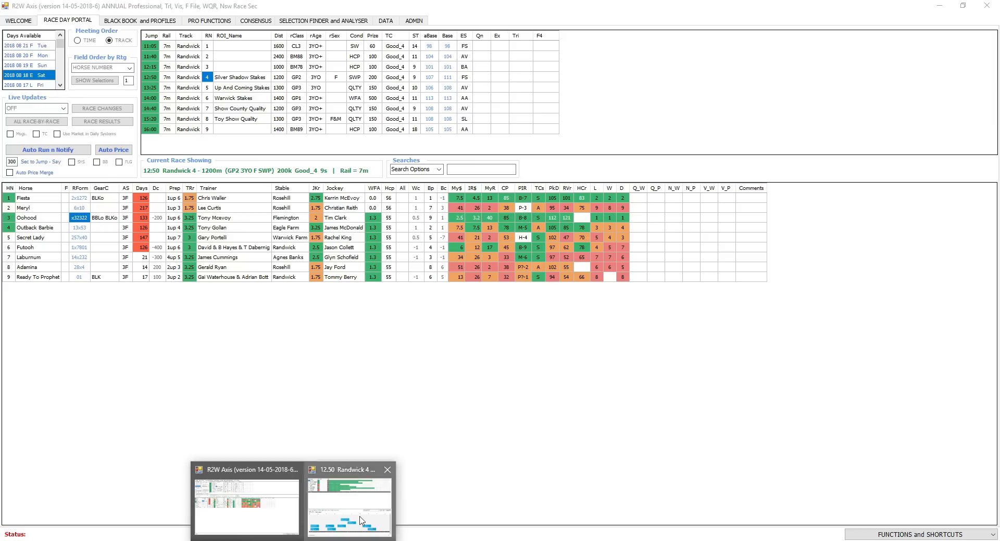
{"action": "left_click", "coordinate": [360, 521]}
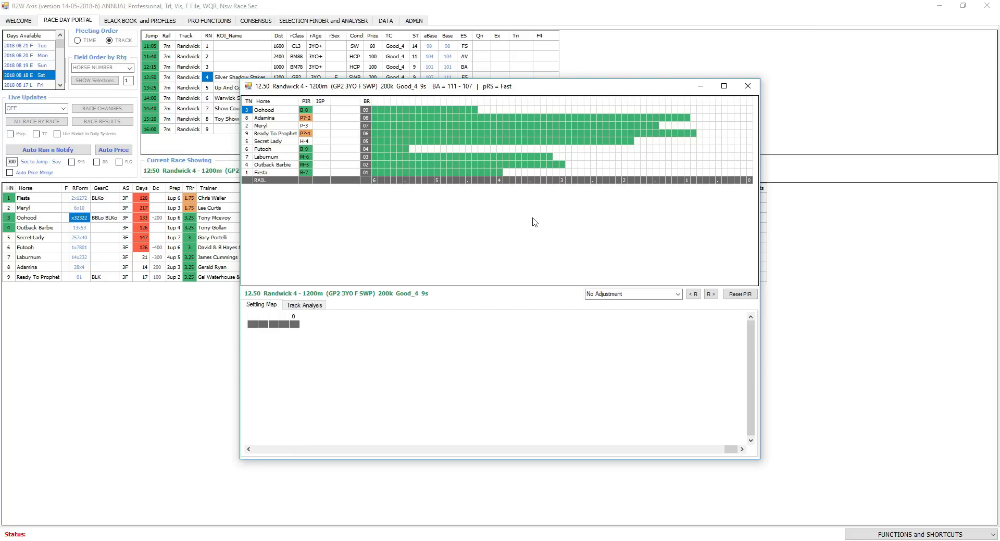
{"action": "left_click", "coordinate": [747, 86]}
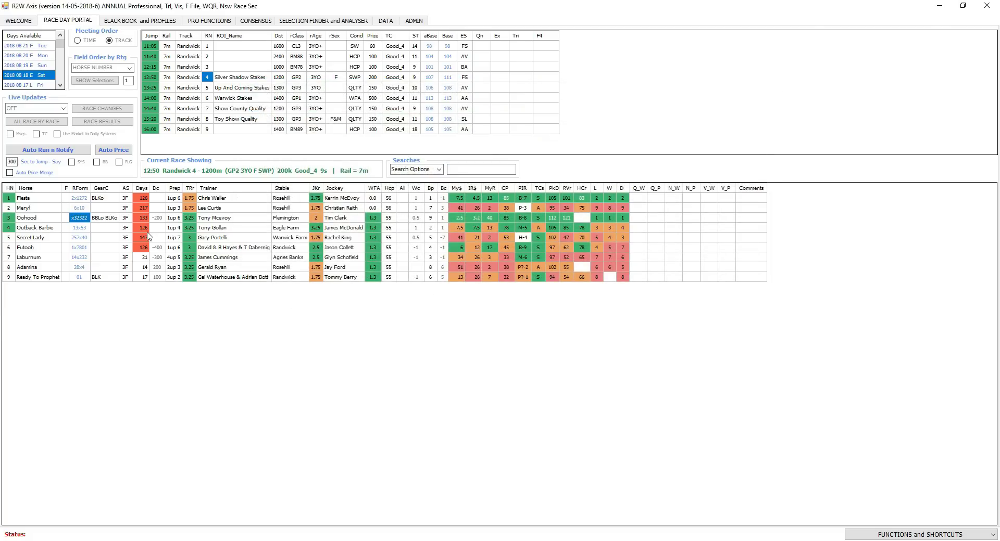
Examine the form histories of Oohood and Futooh, and play the video of Futooh's 30/07/18 Randwick trial
{"action": "left_click", "coordinate": [89, 218]}
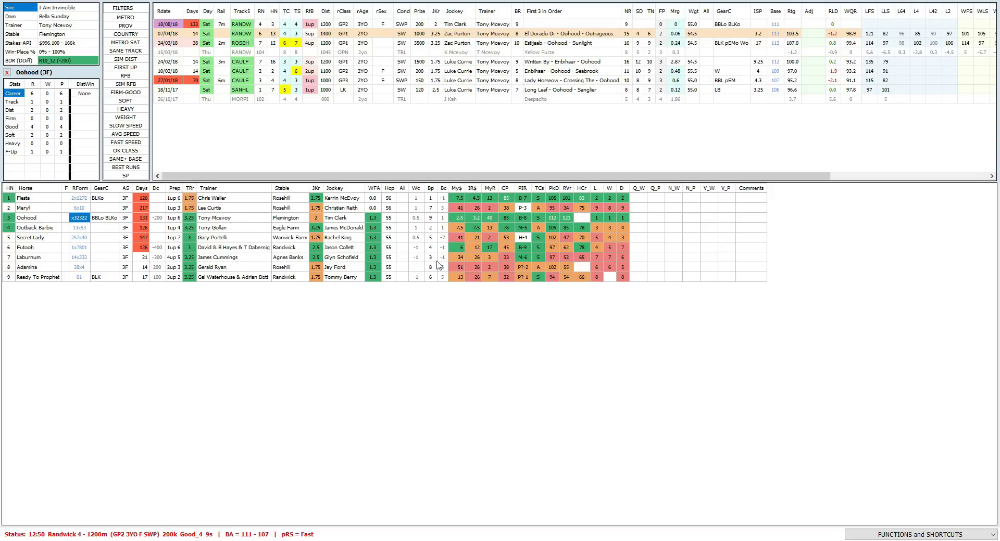
{"action": "left_click", "coordinate": [81, 250]}
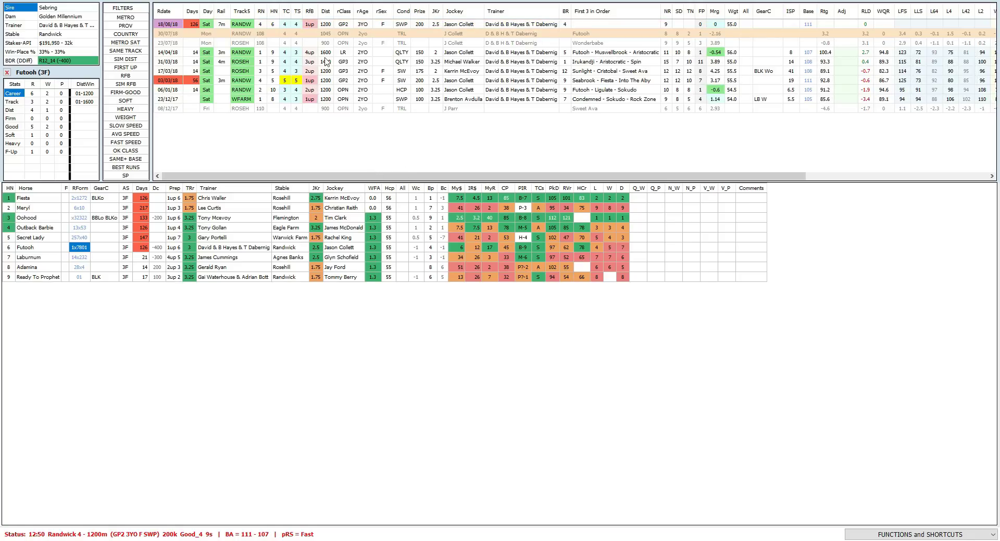
{"action": "left_click", "coordinate": [262, 33]}
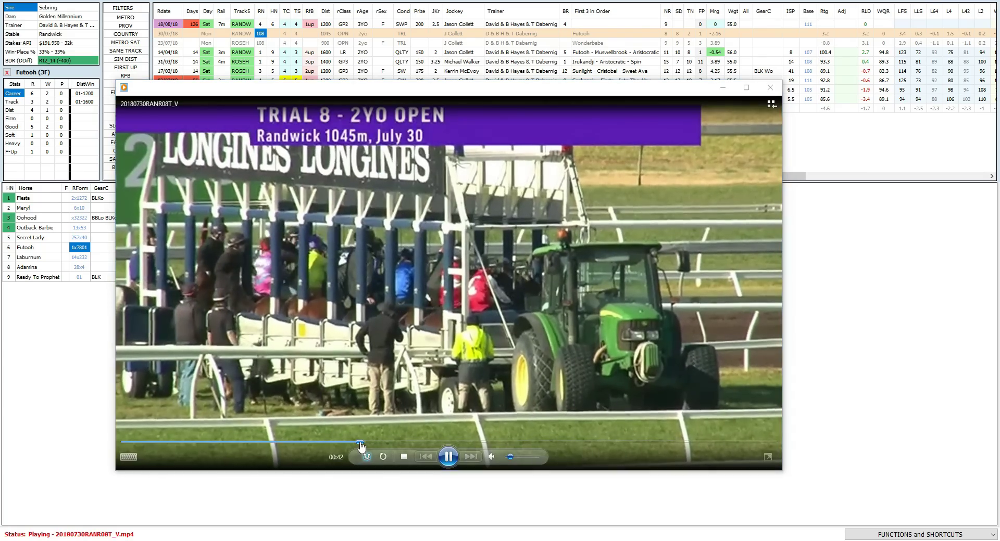
Skip ahead through Futooh's Randwick trial video to the finish, and close the video and the form history
{"action": "left_click", "coordinate": [361, 443]}
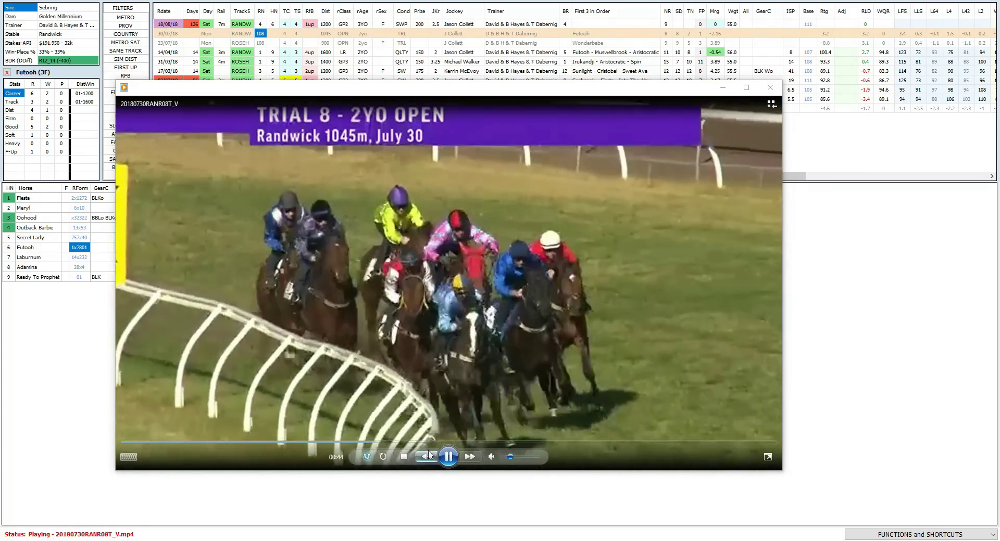
{"action": "left_click", "coordinate": [443, 443]}
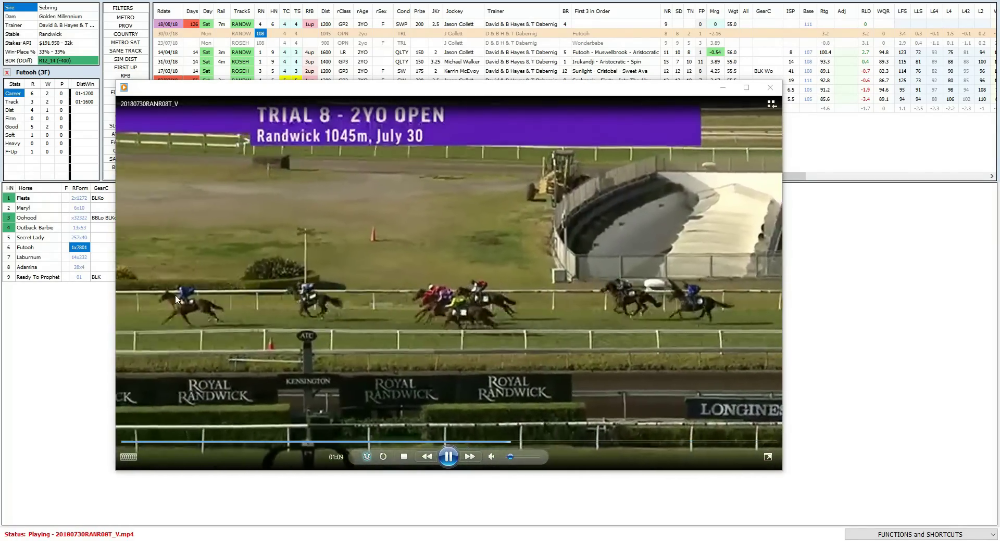
{"action": "left_click", "coordinate": [790, 90]}
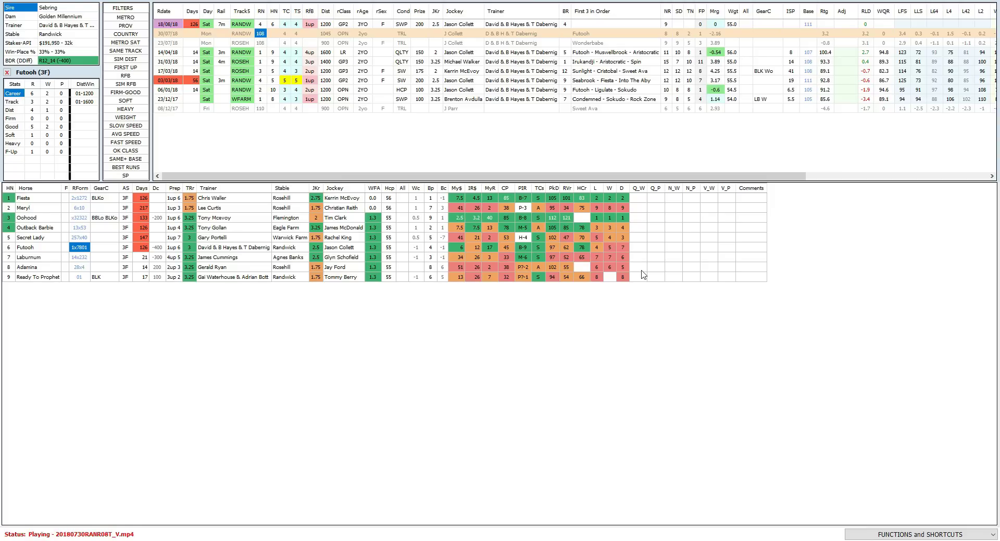
{"action": "key", "text": "Escape"}
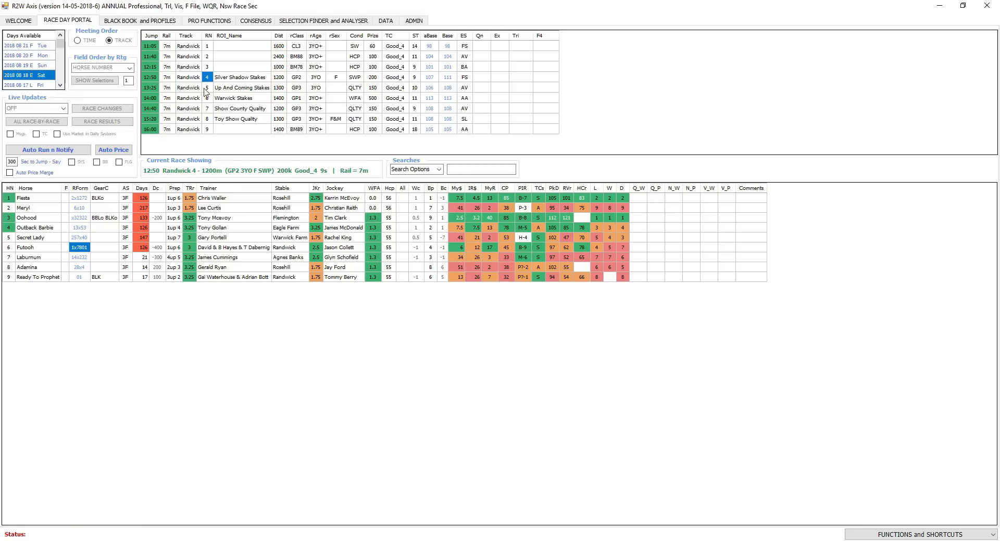
Load Randwick race 5, Up And Coming Stakes, view its speed map, and open Master Ash's form history
{"action": "left_click", "coordinate": [229, 88]}
{"action": "double_click", "coordinate": [229, 89]}
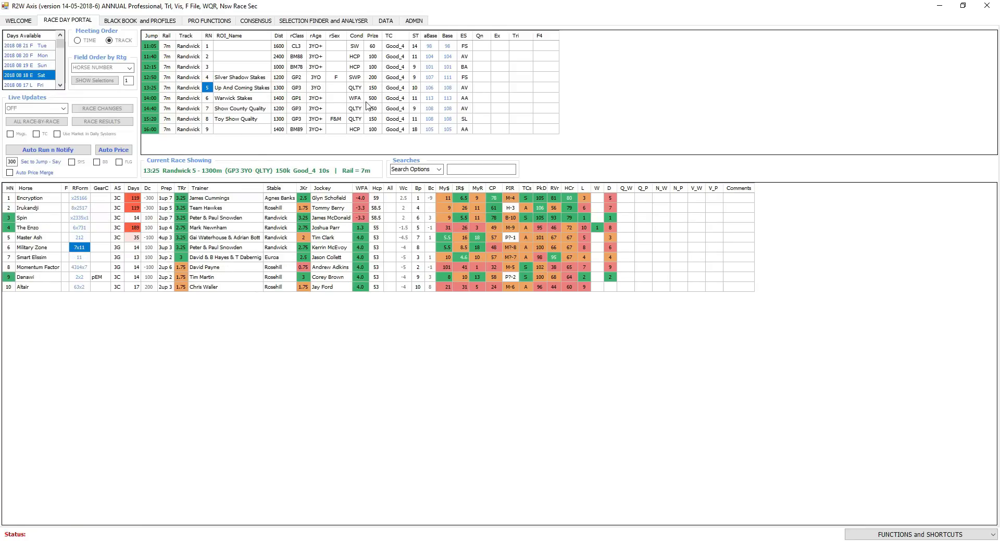
{"action": "double_click", "coordinate": [511, 212]}
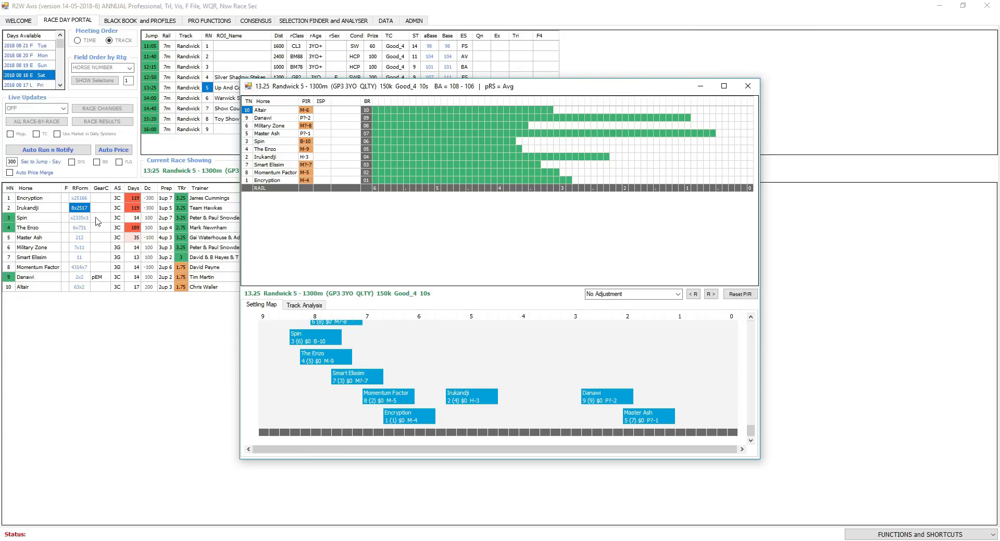
{"action": "left_click", "coordinate": [83, 238]}
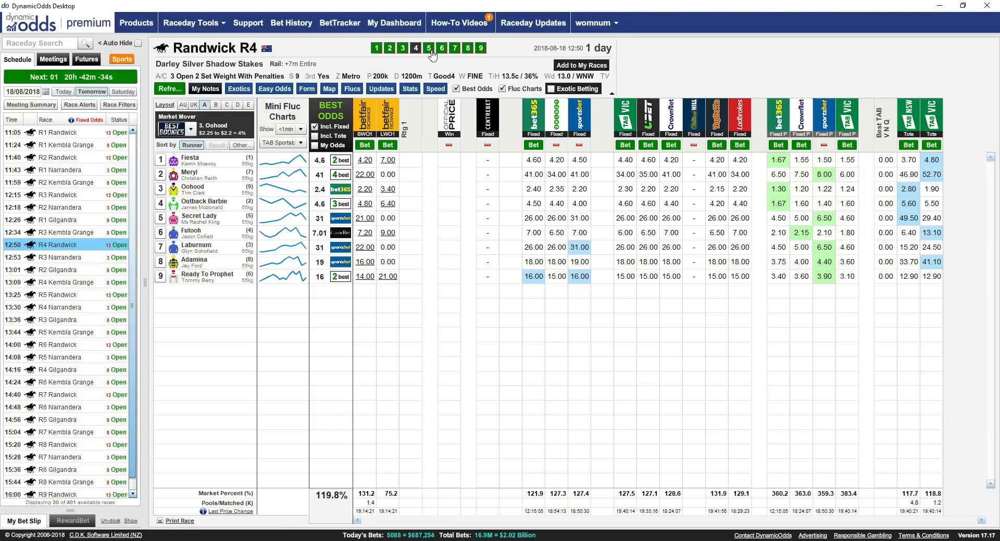
Check the Randwick R5 odds and price fluctuations in DynamicOdds, and switch back to the main R2W Axis window
{"action": "left_click", "coordinate": [429, 48]}
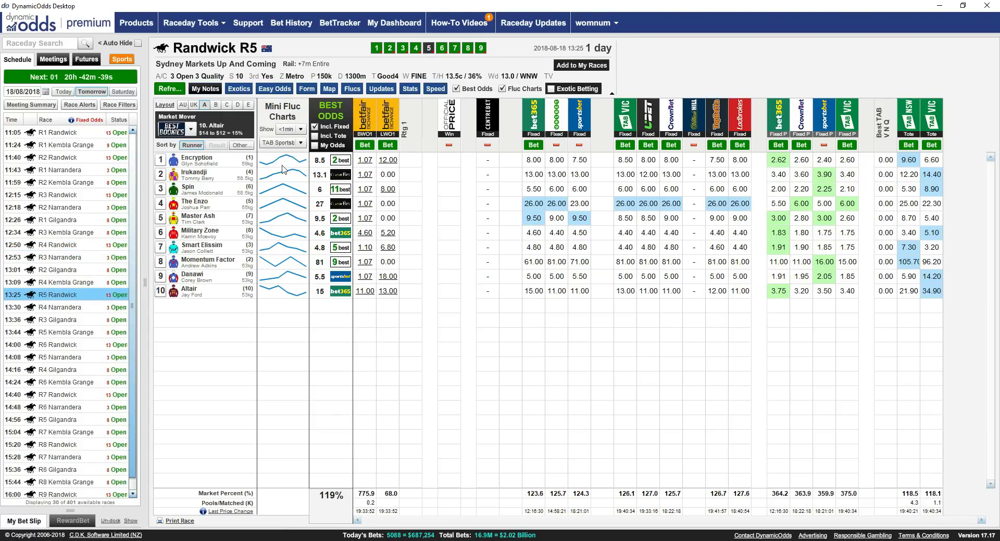
{"action": "mouse_move", "coordinate": [271, 164]}
{"action": "mouse_move", "coordinate": [635, 180]}
{"action": "mouse_move", "coordinate": [256, 538]}
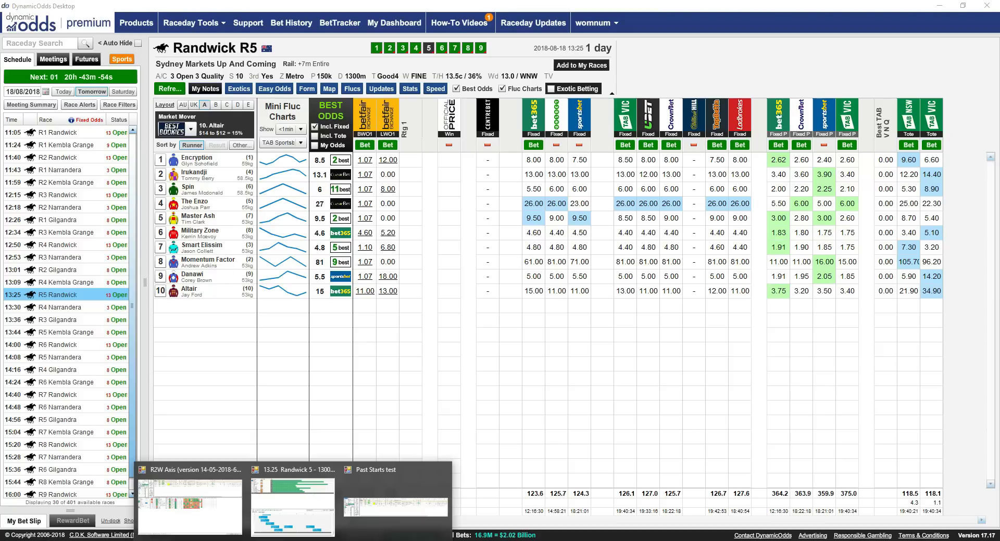
{"action": "left_click", "coordinate": [229, 524]}
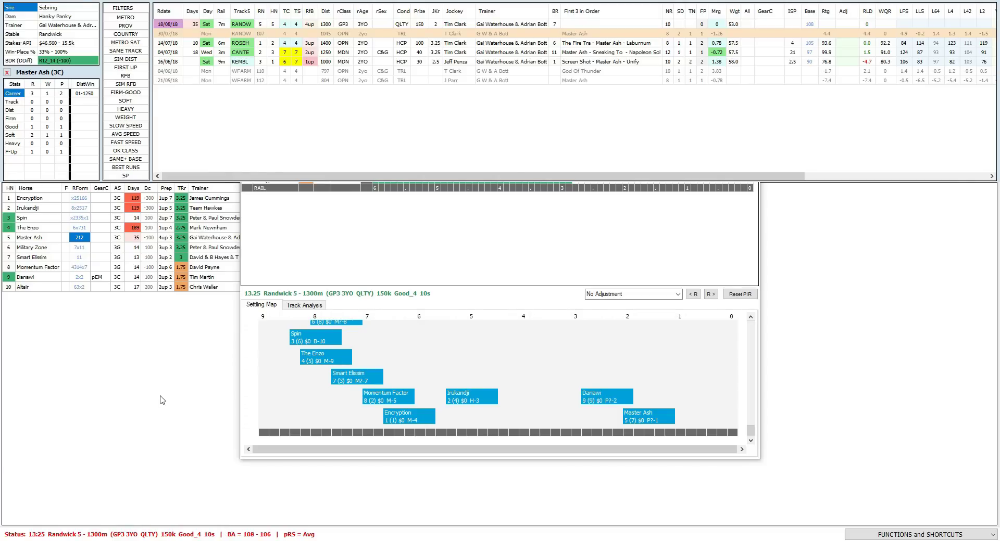
Close the race 5 speed map and examine the form histories of Smart Elissim and Altair
{"action": "left_click", "coordinate": [747, 86]}
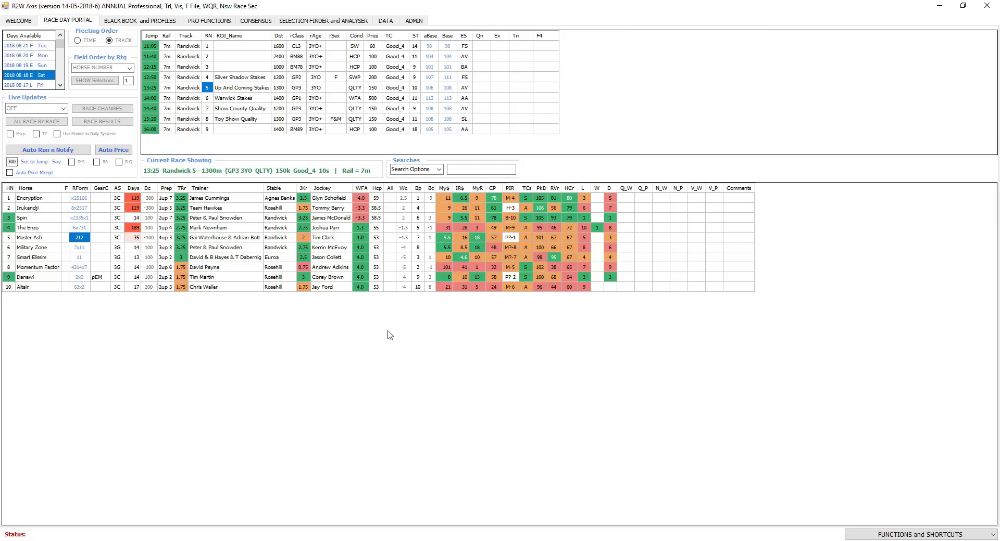
{"action": "left_click", "coordinate": [79, 260]}
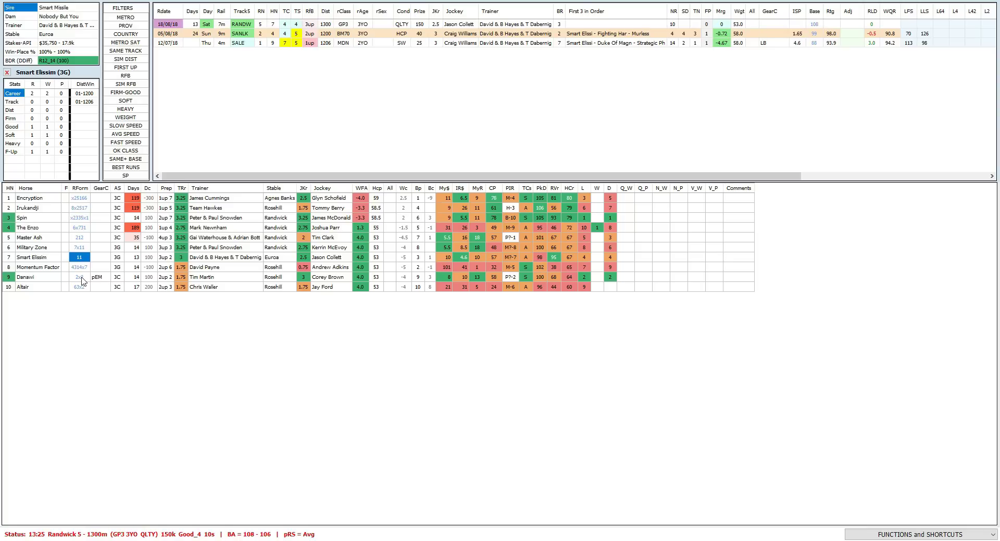
{"action": "left_click", "coordinate": [80, 288]}
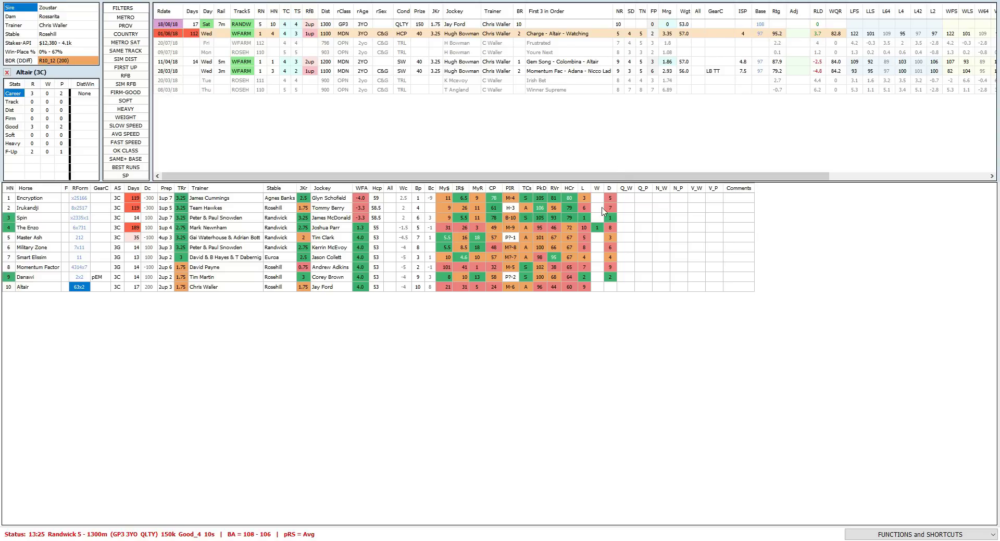
{"action": "key", "text": "Escape"}
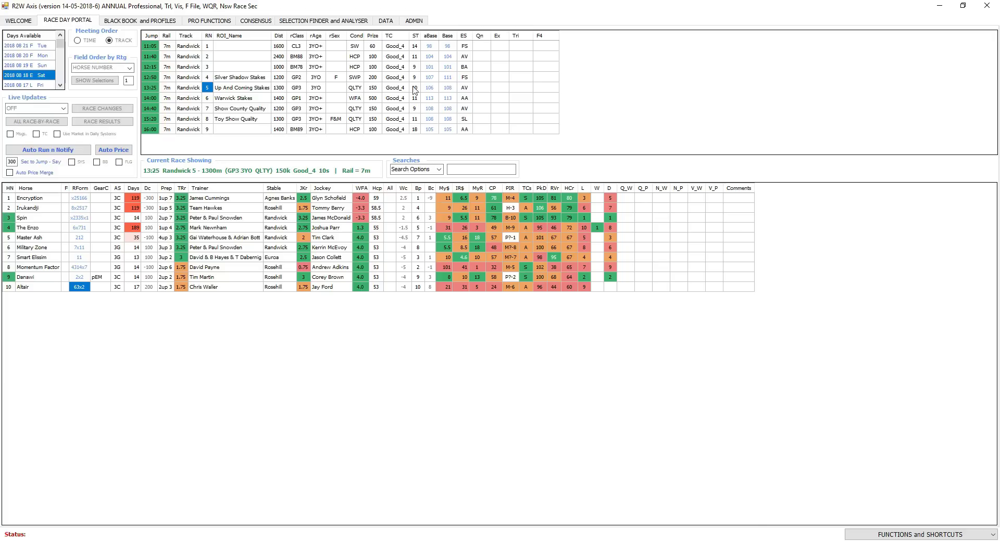
Load Randwick race 6, Warwick Stakes, view its speed map, and read through Winx's form history
{"action": "left_click", "coordinate": [209, 99]}
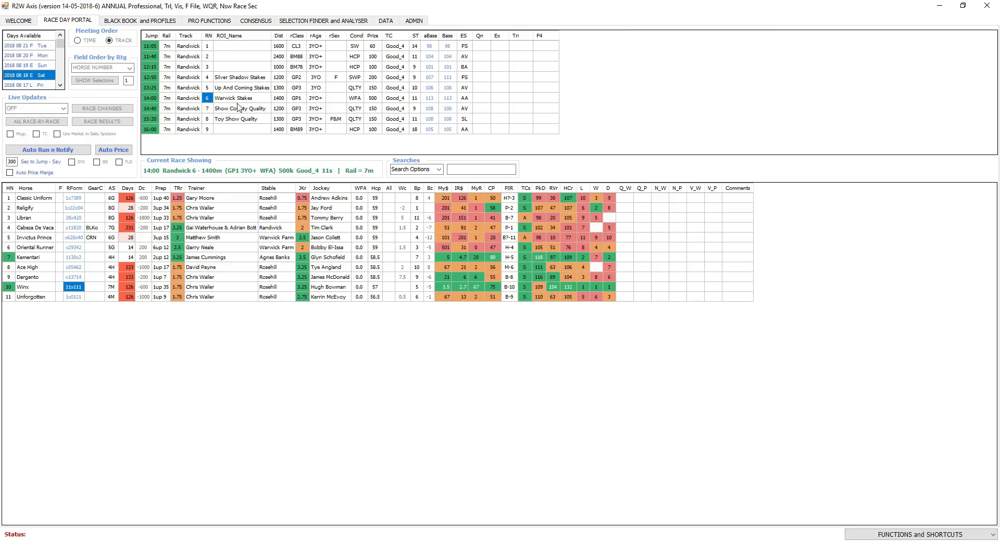
{"action": "double_click", "coordinate": [509, 248]}
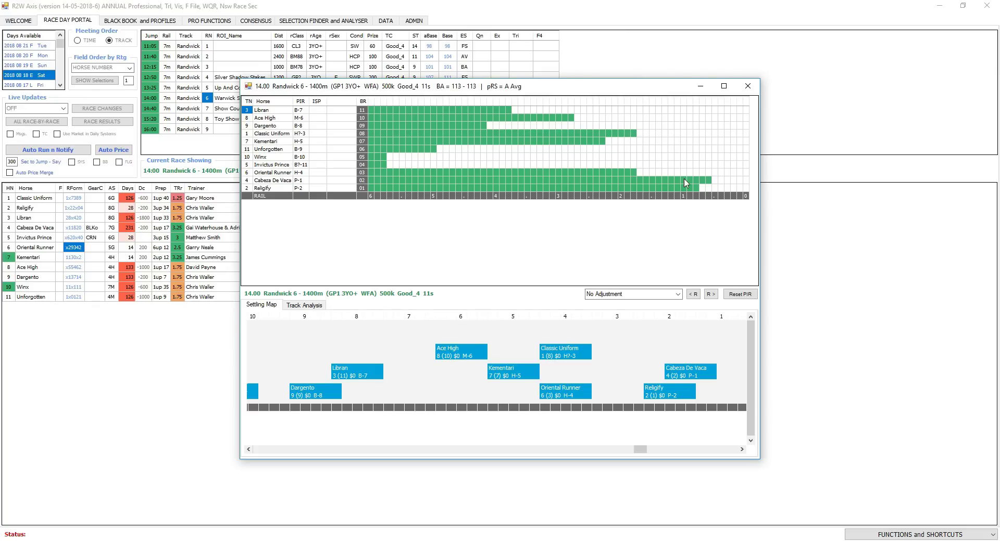
{"action": "left_click", "coordinate": [73, 288]}
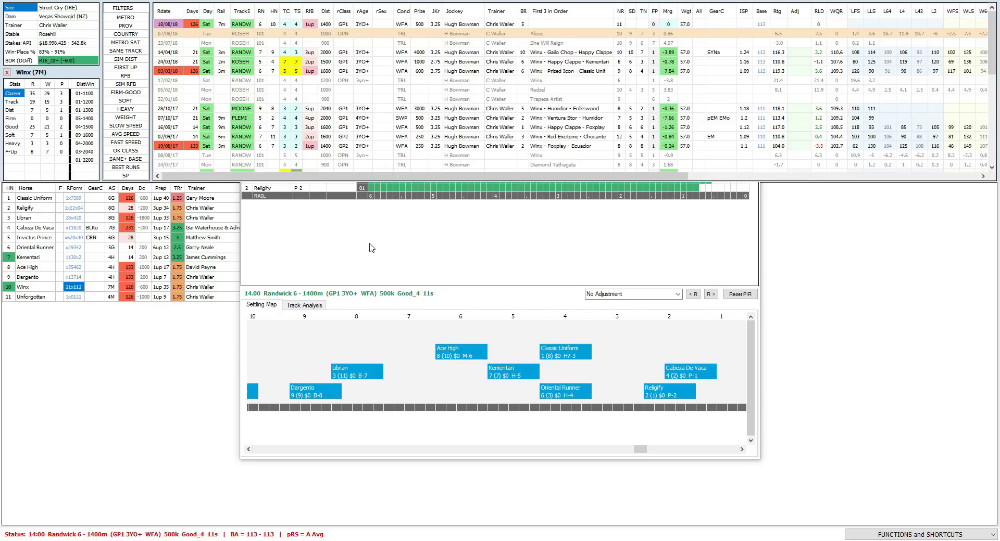
{"action": "left_click", "coordinate": [192, 300]}
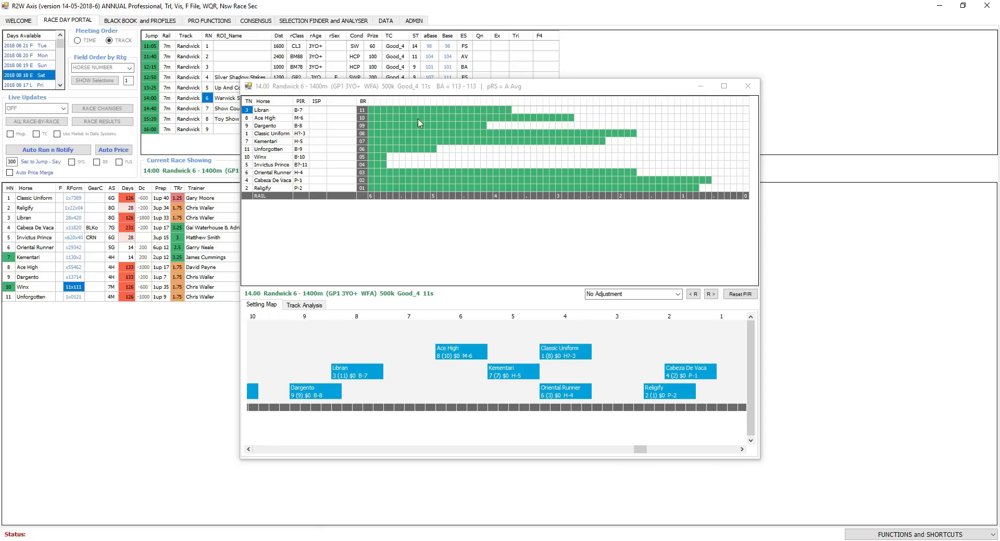
Examine the speed maps and settling maps of Randwick races 7, 8 and 9 in turn
{"action": "left_click", "coordinate": [202, 108]}
{"action": "left_click", "coordinate": [203, 108]}
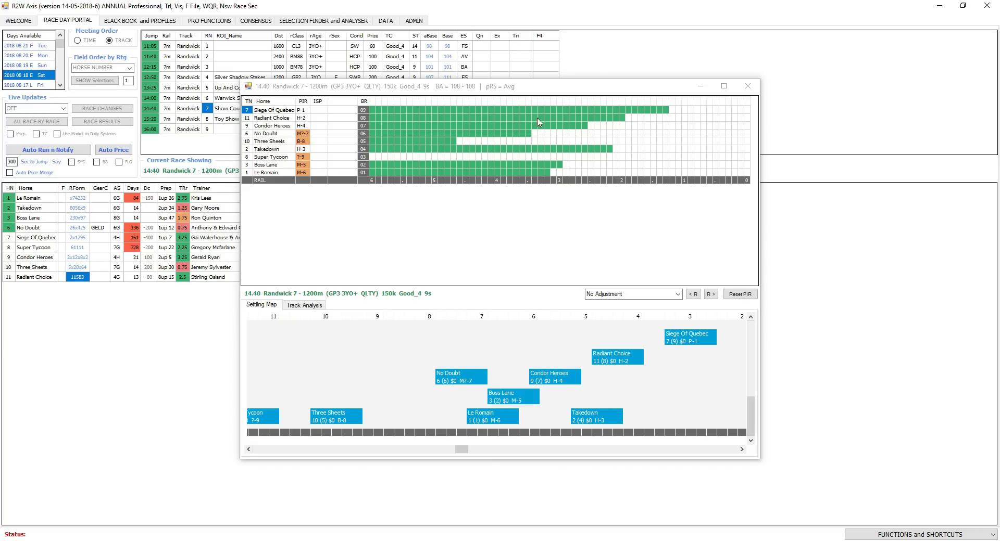
{"action": "left_click", "coordinate": [710, 295]}
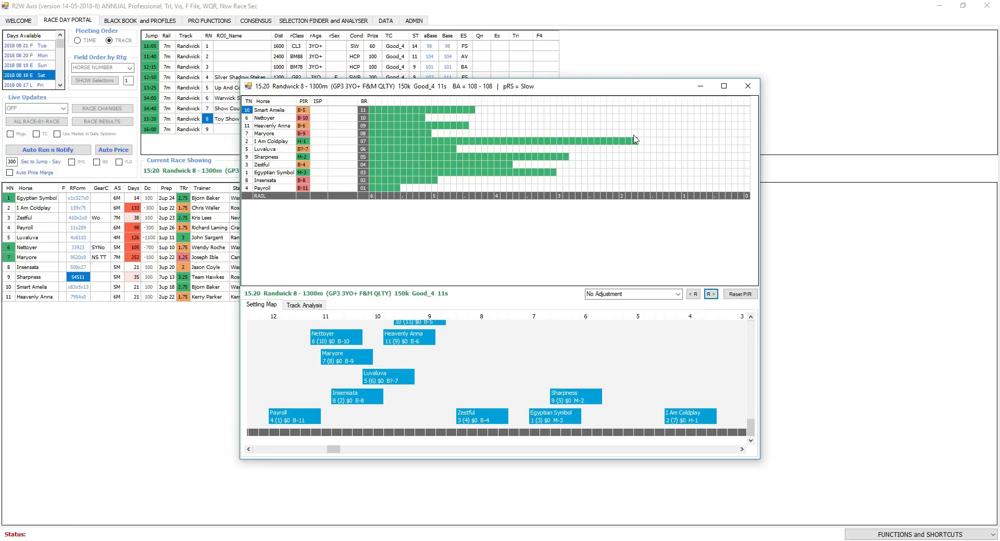
{"action": "left_click", "coordinate": [636, 141]}
{"action": "left_click", "coordinate": [207, 129]}
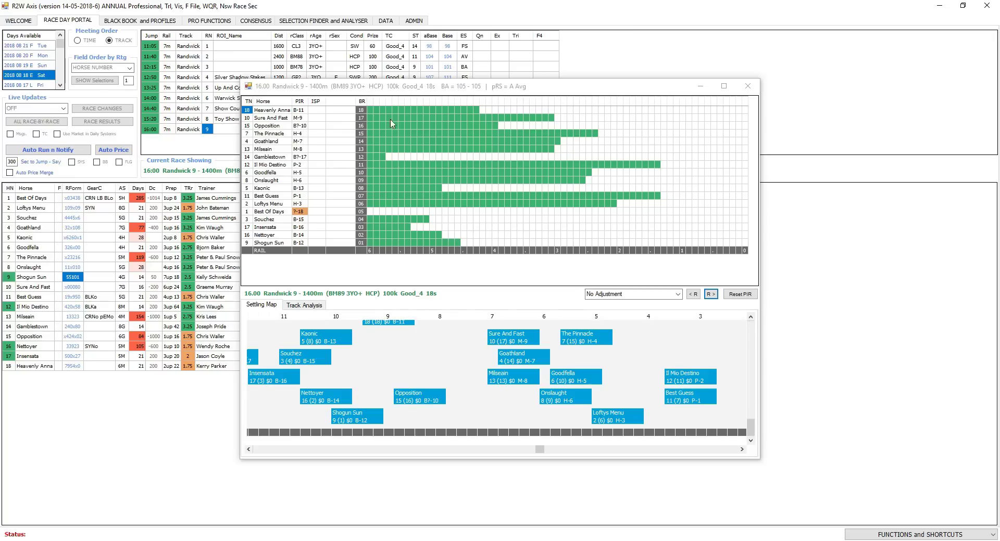